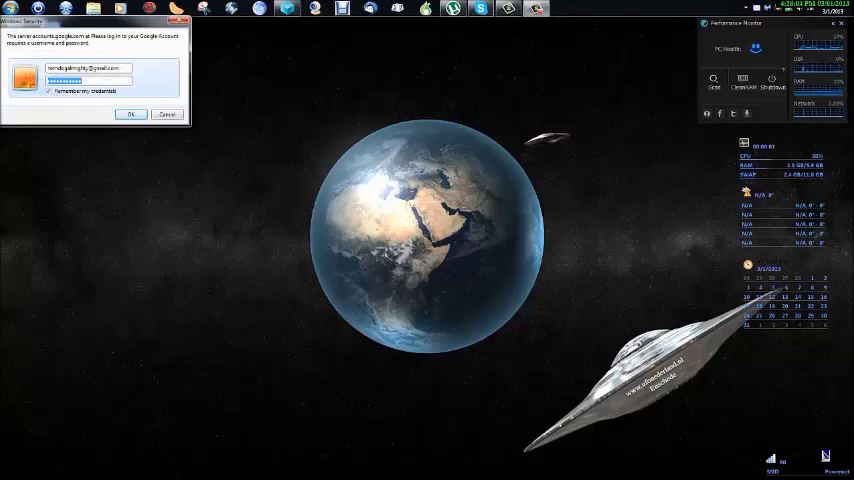
Step: Submit the remembered Google account login in the Windows Security credentials dialog
left_click(130, 114)
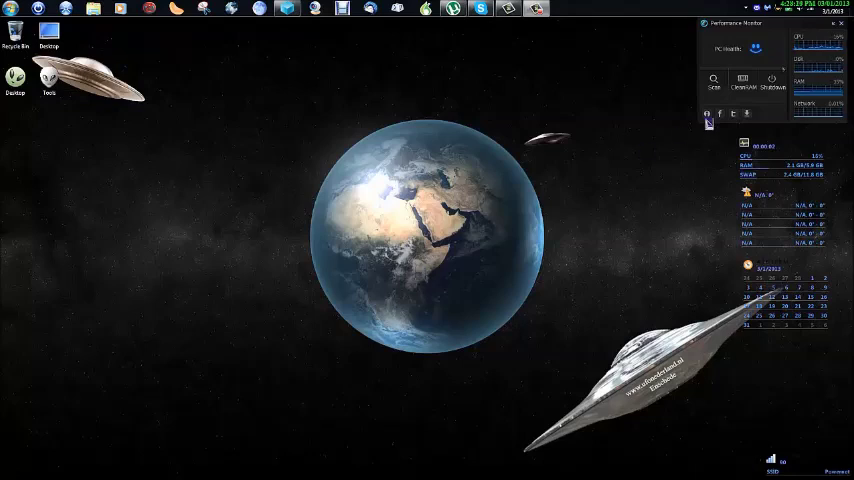
Step: Bring up the Malwarebytes window from its tray icon and exit the program
right_click(760, 9)
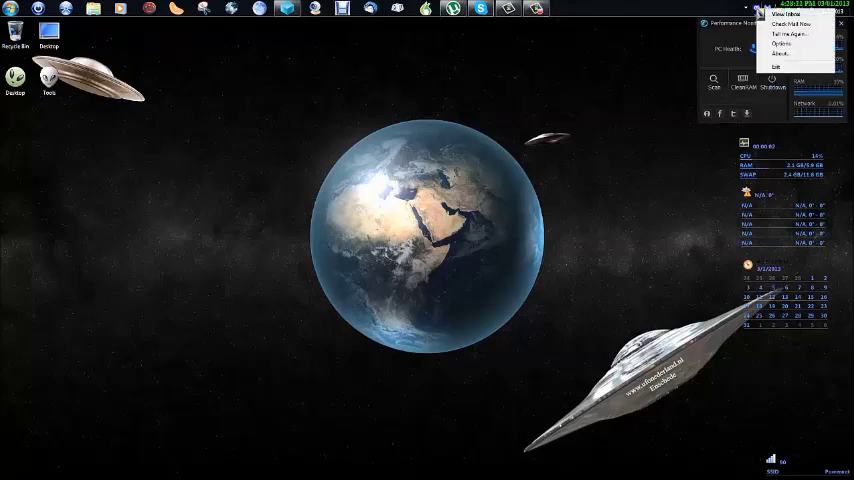
right_click(746, 9)
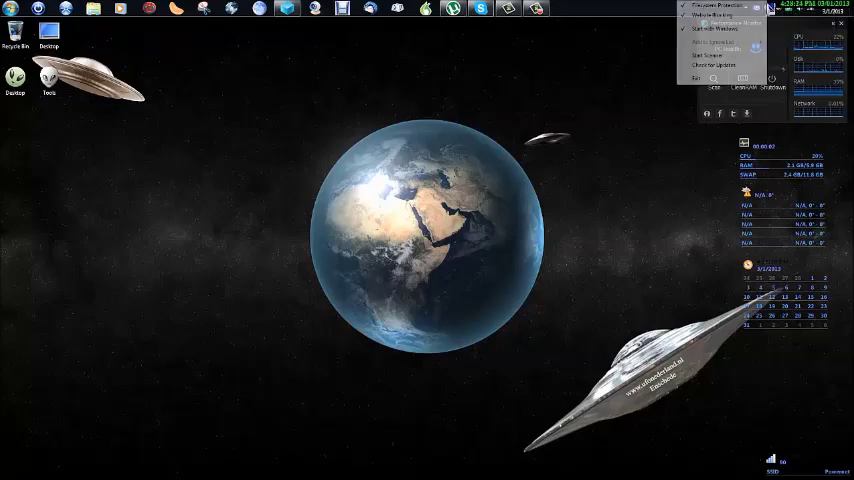
left_click(714, 56)
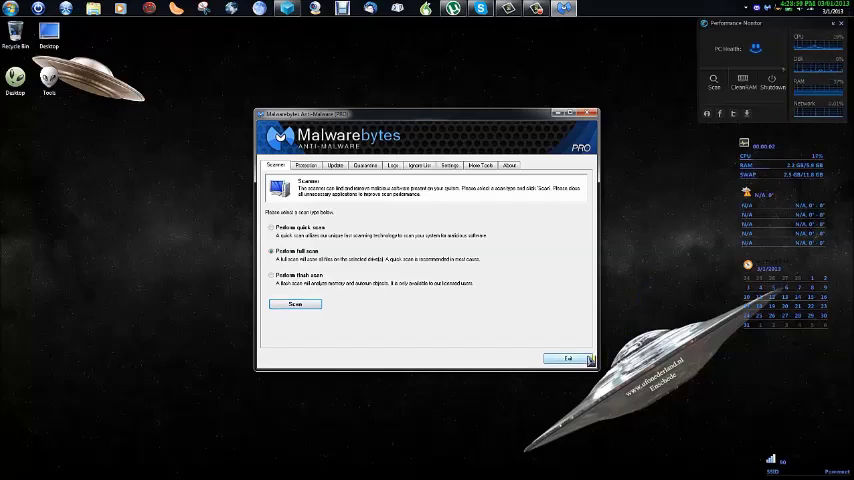
left_click(570, 358)
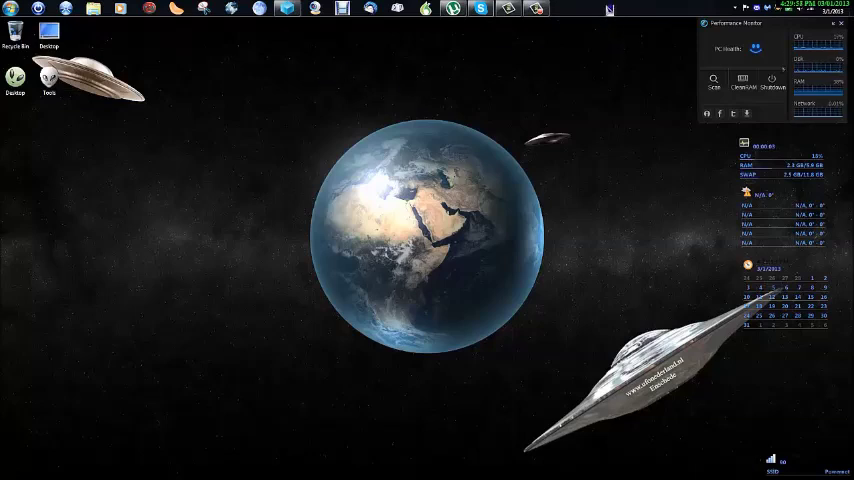
Step: Launch Task Manager from the taskbar menu and end the uTorrent task
right_click(609, 9)
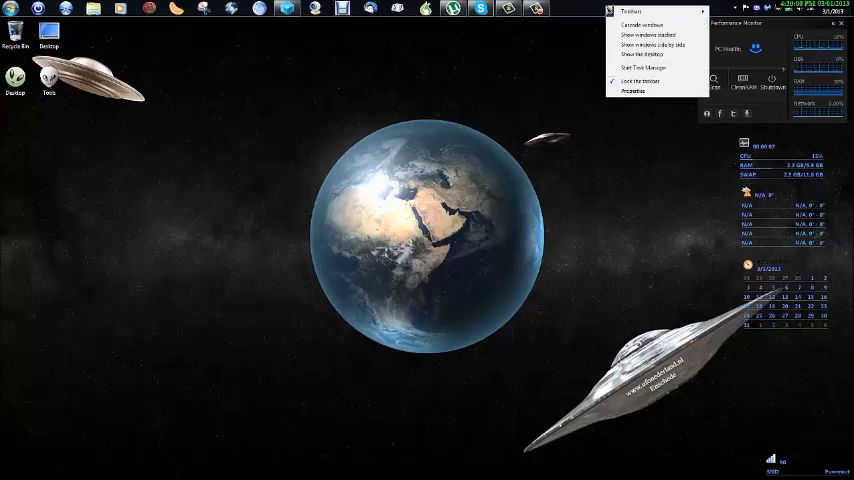
left_click(628, 68)
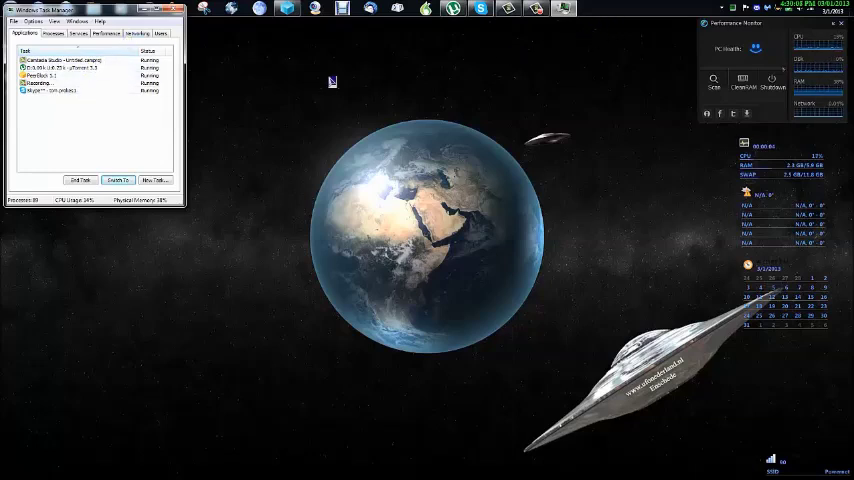
left_click(104, 68)
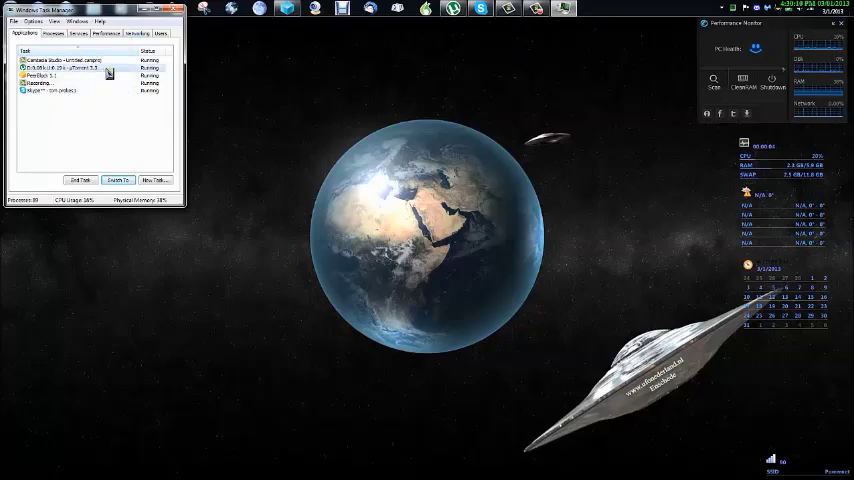
left_click(79, 180)
Step: End the PeerBlock and Skype tasks in the Applications list
left_click(88, 68)
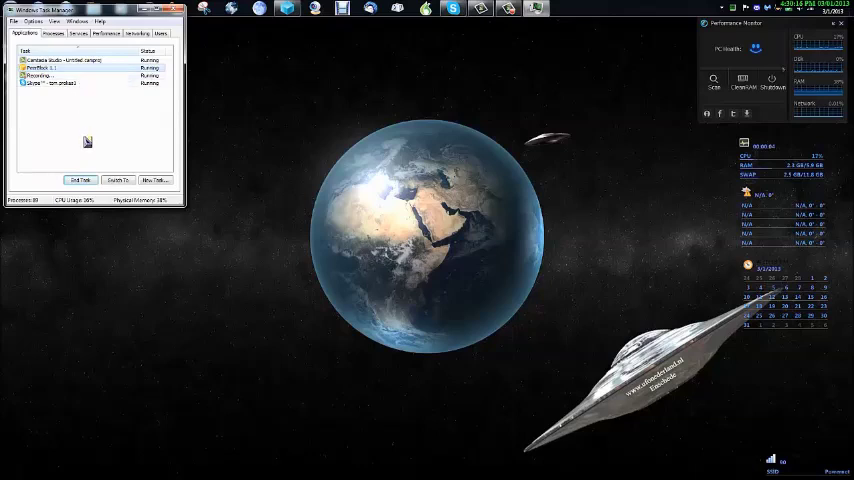
left_click(79, 180)
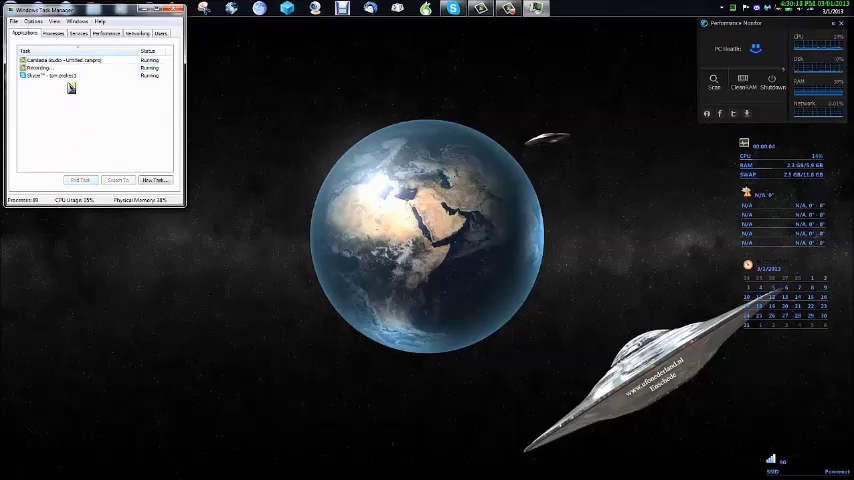
left_click(55, 75)
left_click(80, 181)
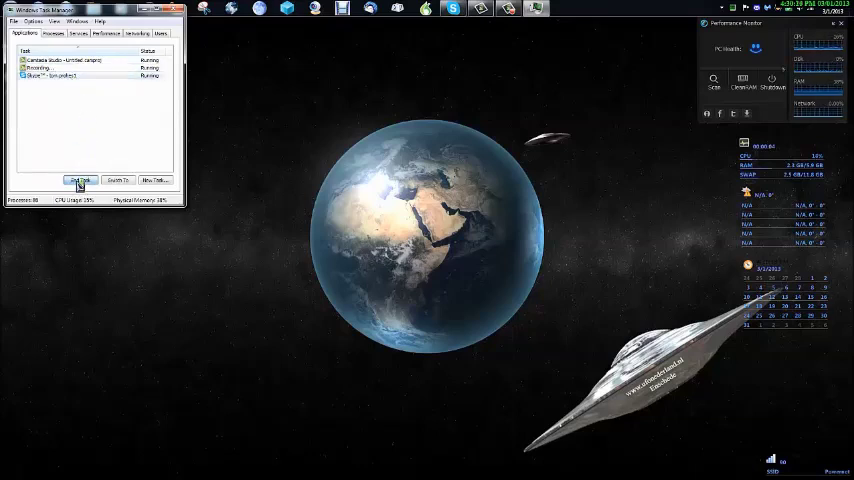